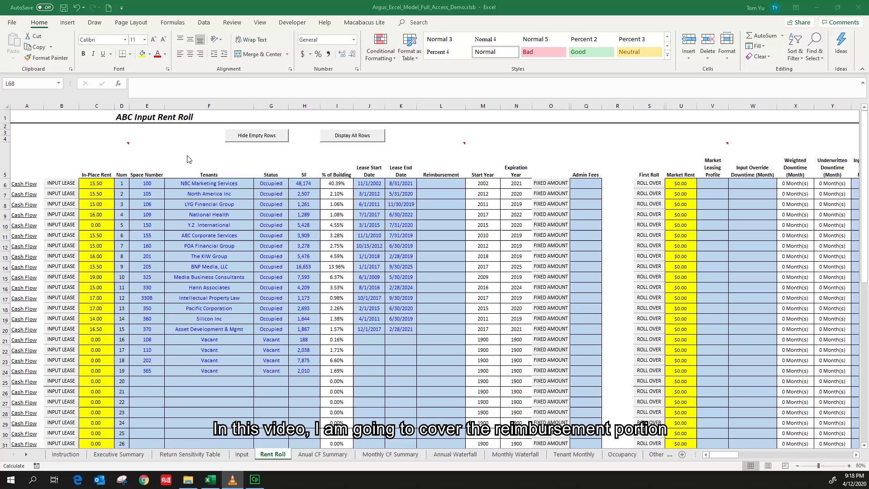
Step: Highlight the empty Reimbursement column L and scroll down to the Fixed Amount and Base Year Stop examples
left_click_drag(441, 159, 444, 369)
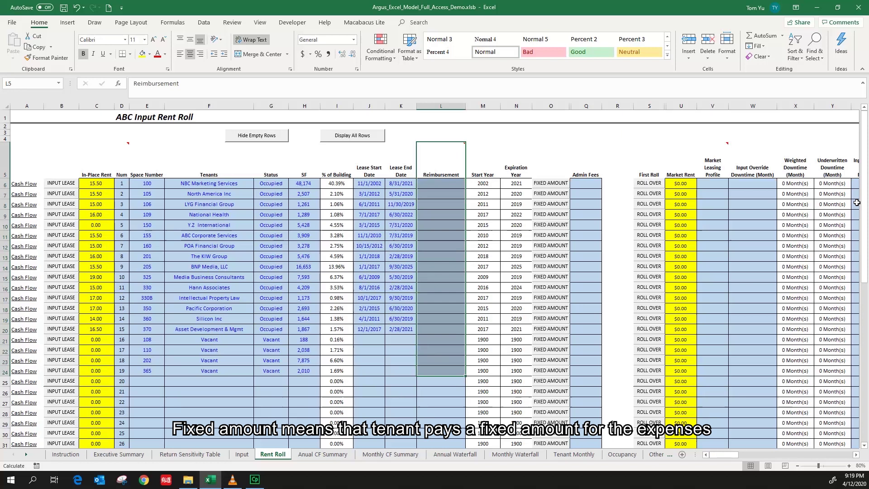
left_click_drag(865, 203, 866, 378)
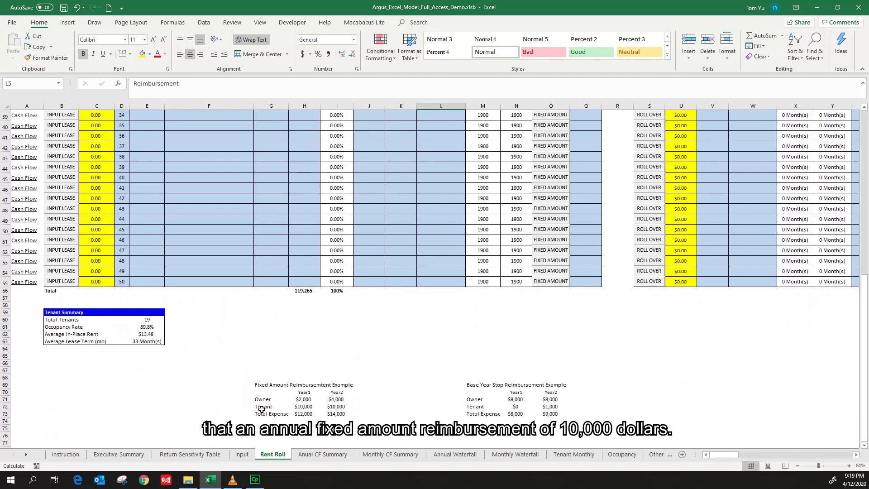
left_click_drag(262, 409, 344, 406)
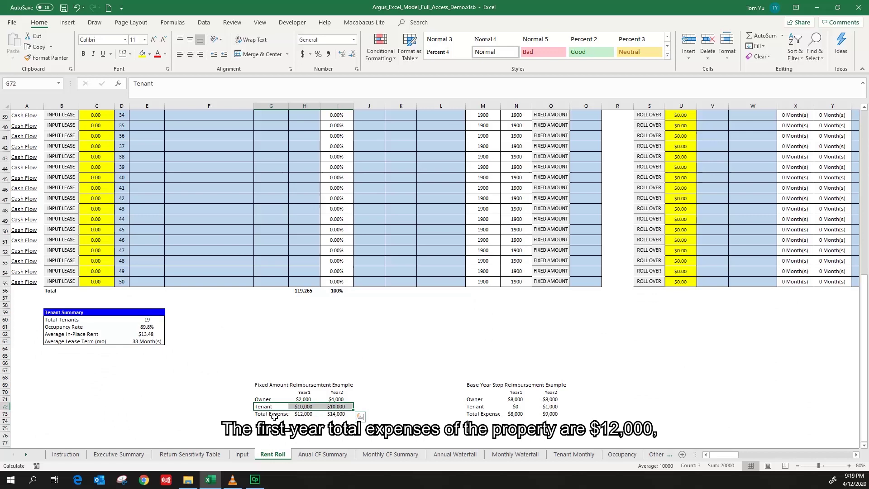
left_click(304, 414)
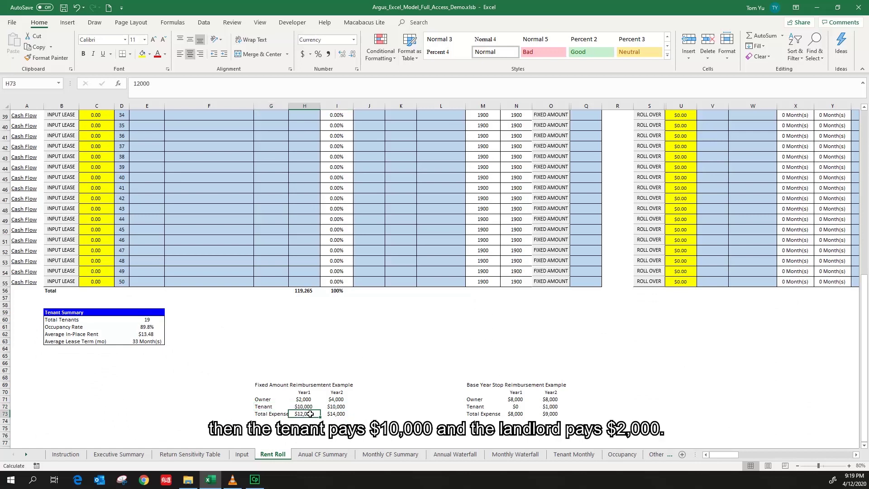
left_click(308, 407)
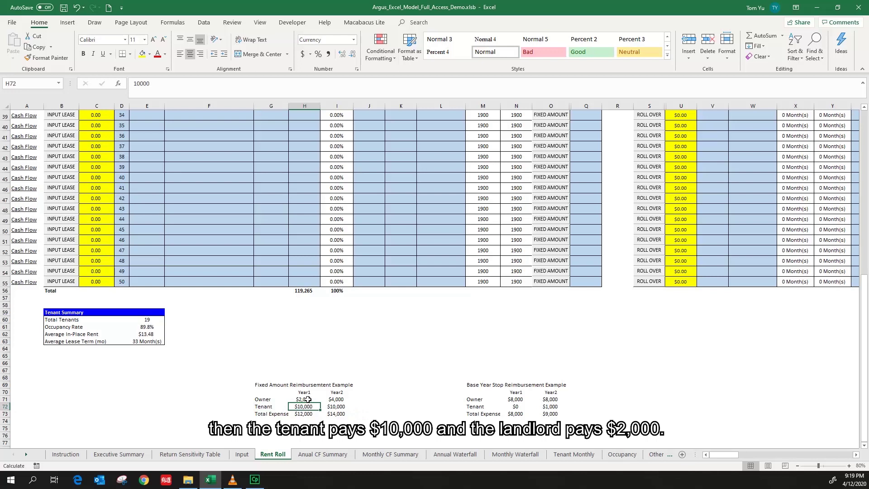
left_click(308, 399)
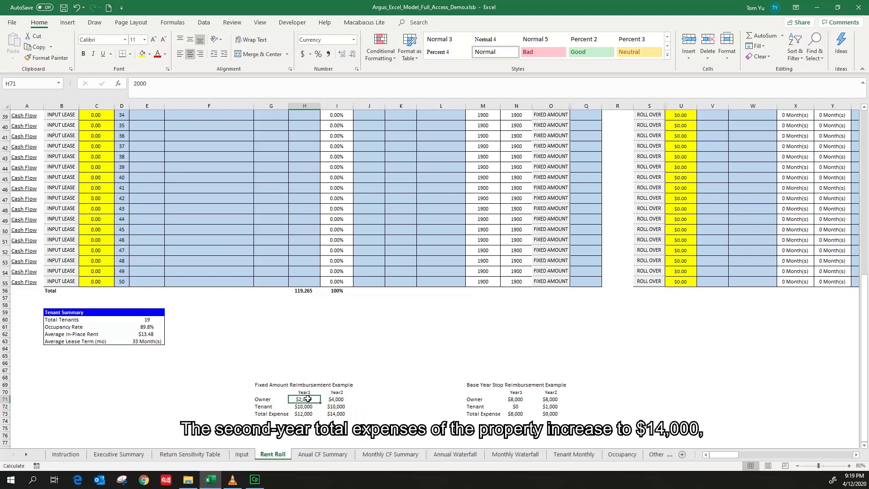
left_click(339, 414)
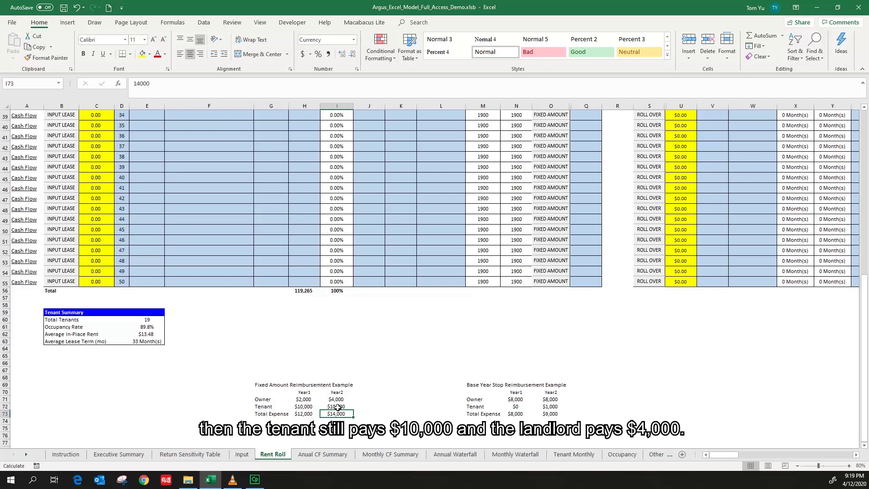
left_click(338, 406)
left_click(341, 400)
left_click_drag(264, 408, 346, 407)
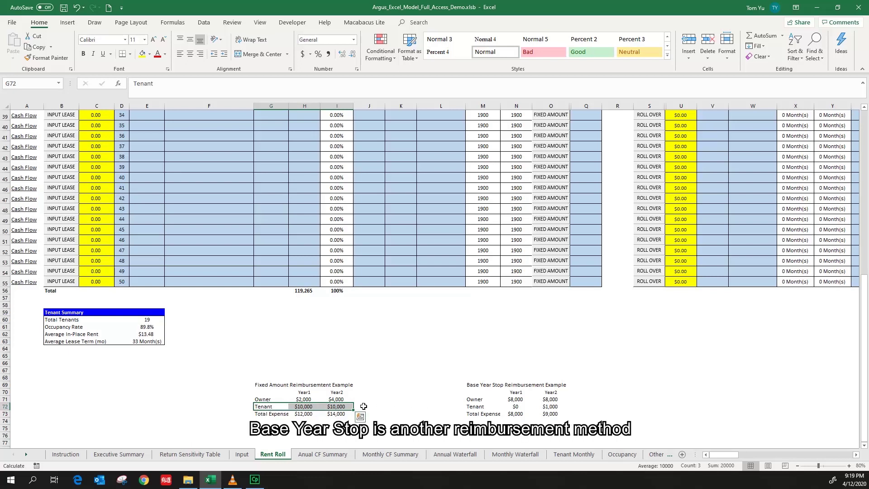
left_click(475, 386)
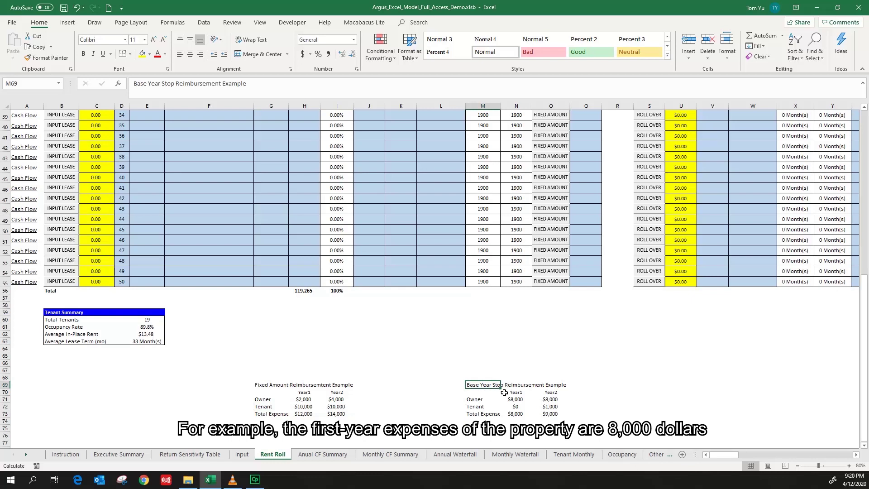
left_click(517, 413)
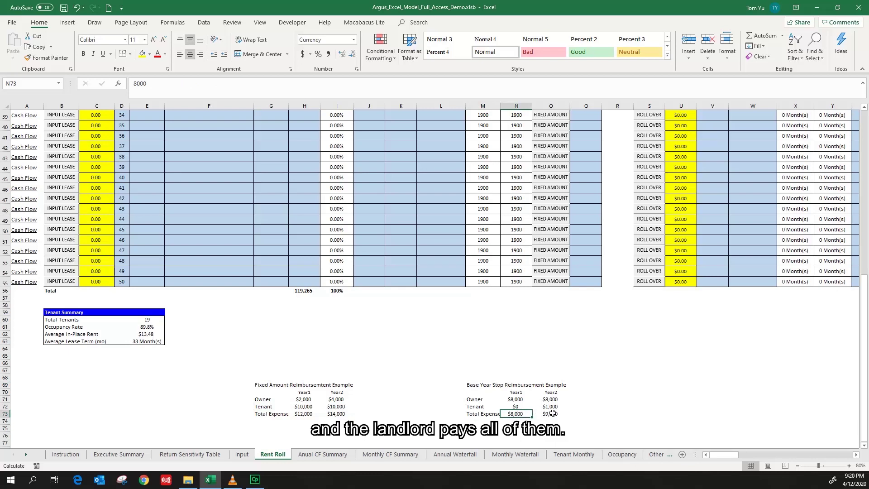
left_click(521, 399)
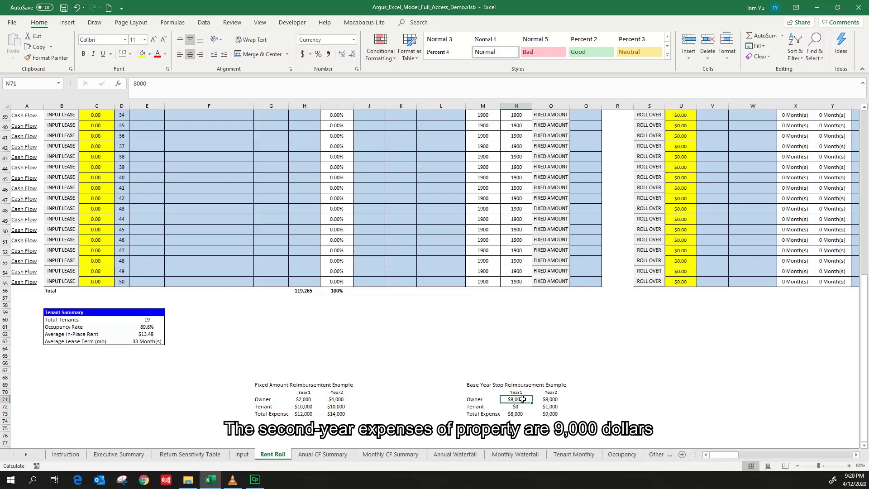
left_click(551, 414)
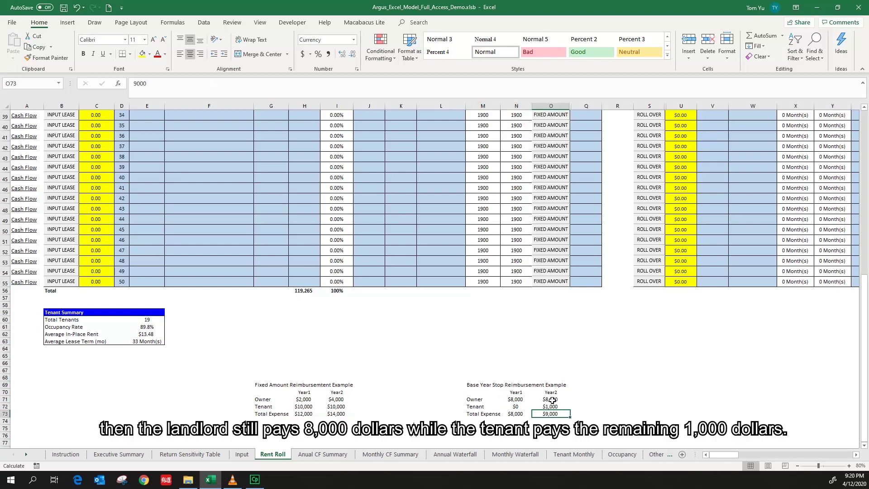
left_click(552, 400)
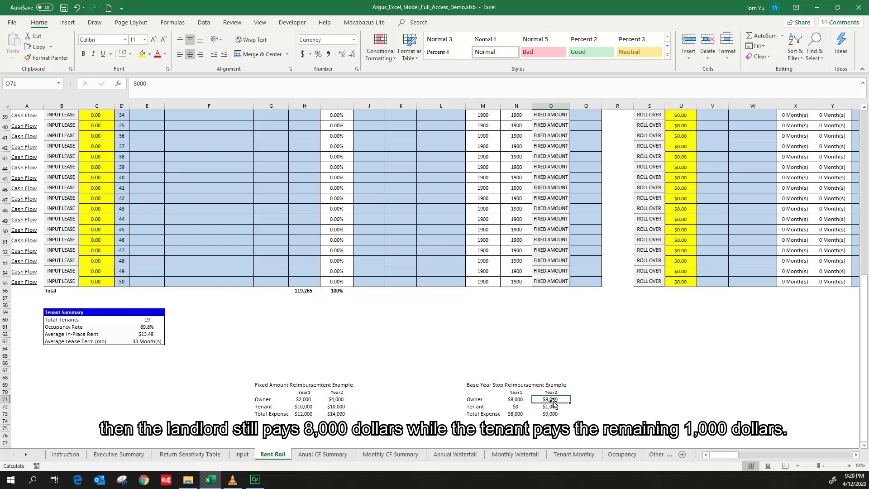
left_click(554, 407)
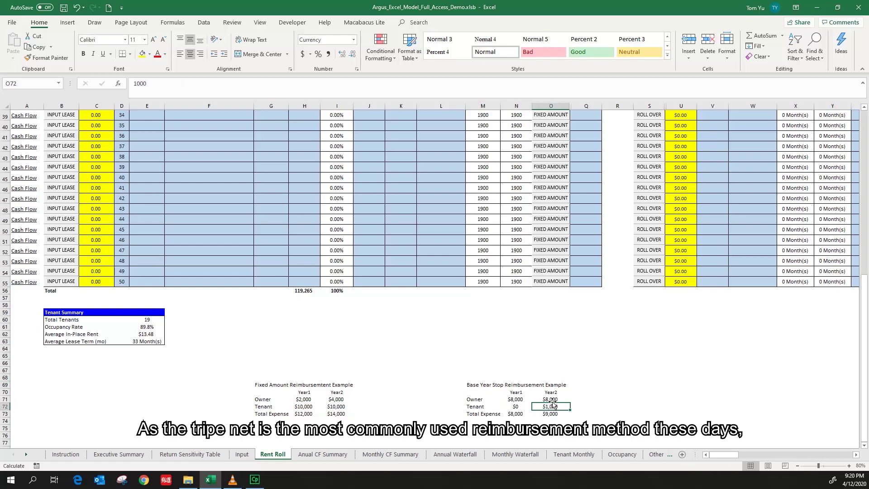
Step: Choose NNN in L6 for NBC Marketing Services and fill it down through Silicon Inc in L19
scroll(553, 403, "up", 6)
scroll(548, 395, "up", 7)
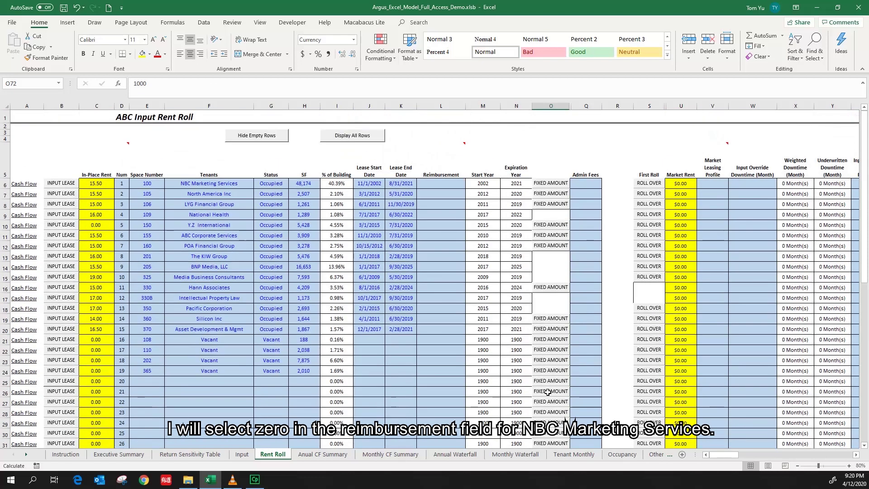
left_click(450, 184)
left_click(469, 185)
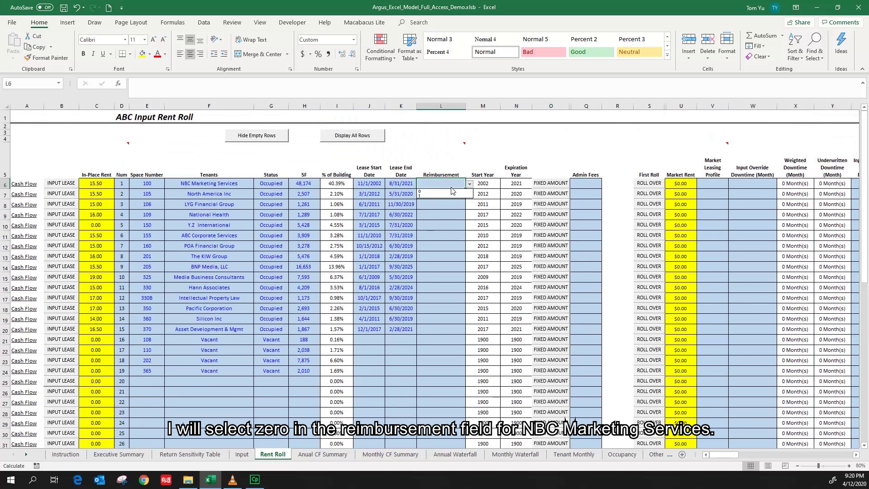
left_click(456, 191)
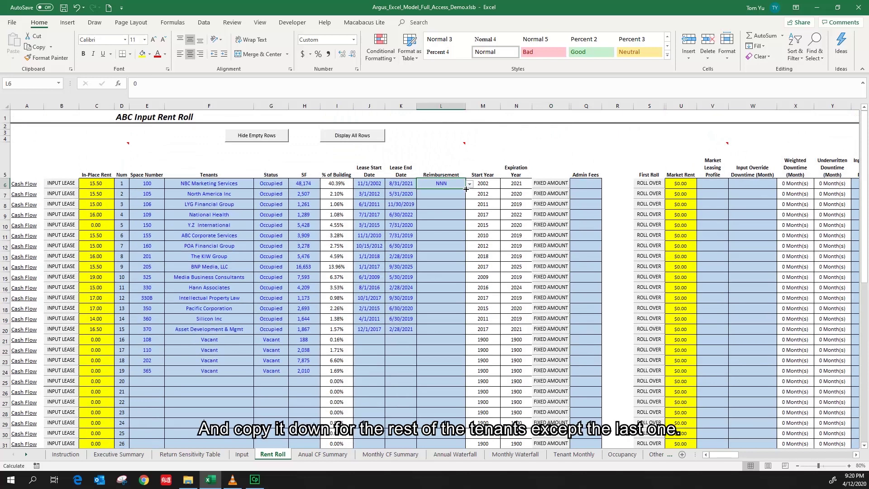
left_click_drag(466, 189, 464, 325)
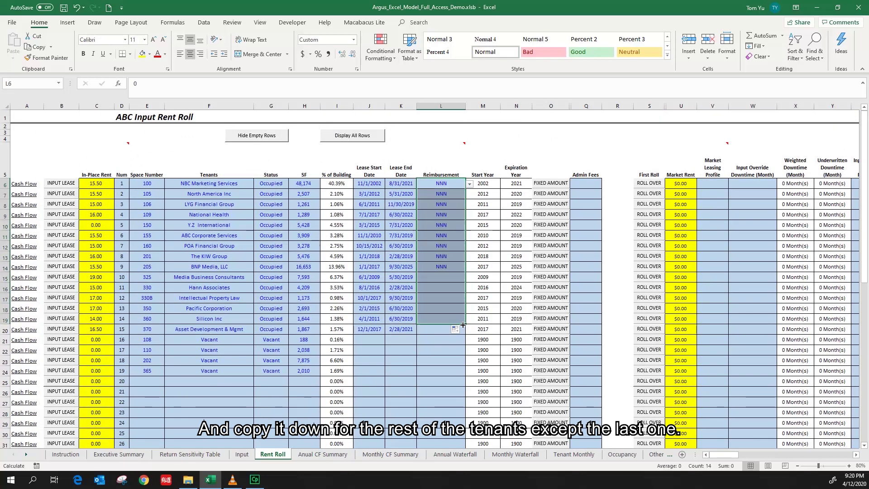
Step: Set L20 for Asset Development & Mgmt to Fixed Amount and bring up its Fixed Amount form
left_click(435, 332)
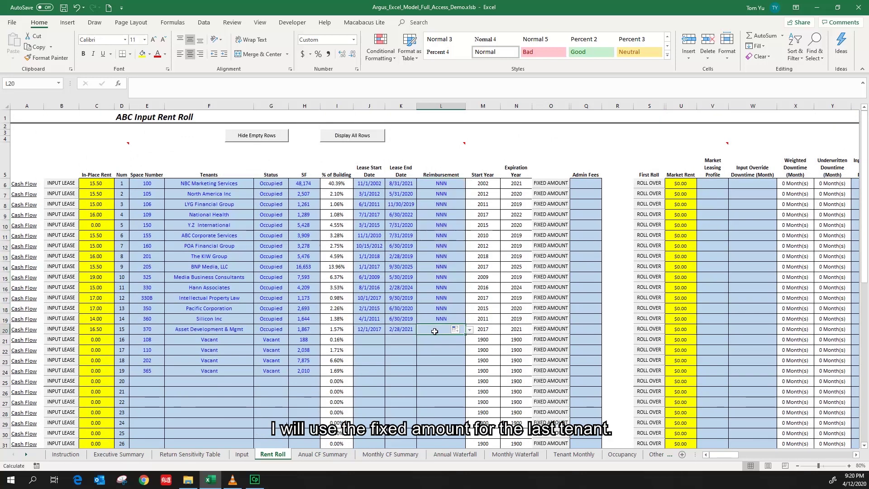
left_click(543, 332)
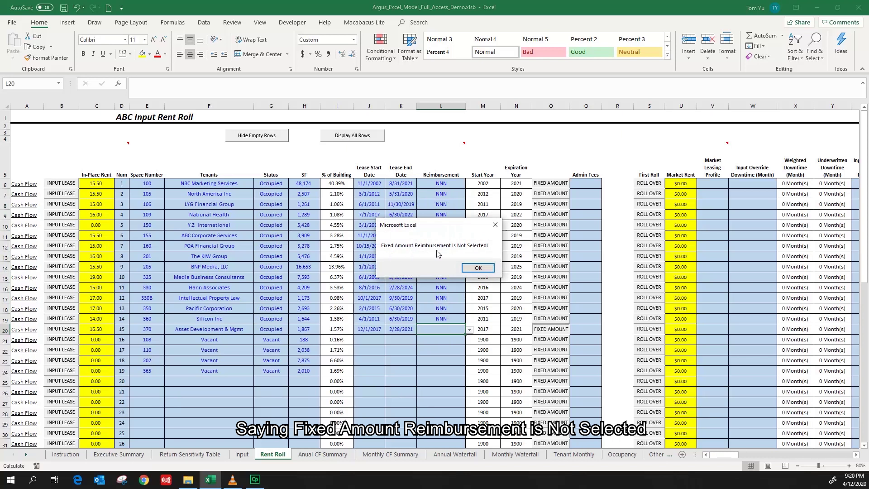
left_click(478, 267)
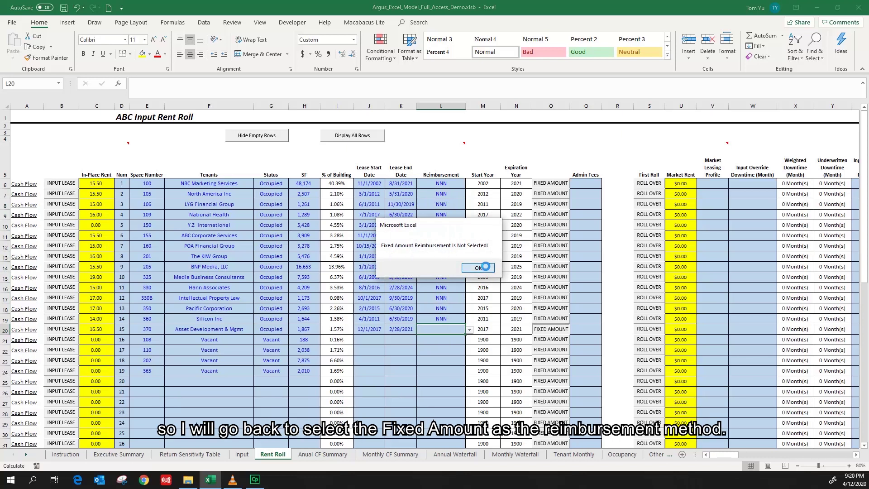
left_click(470, 329)
left_click(442, 341)
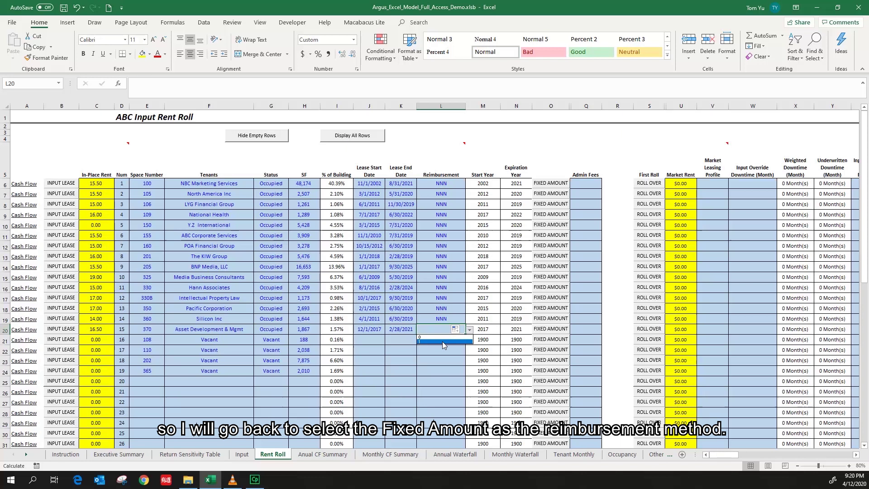
left_click(546, 333)
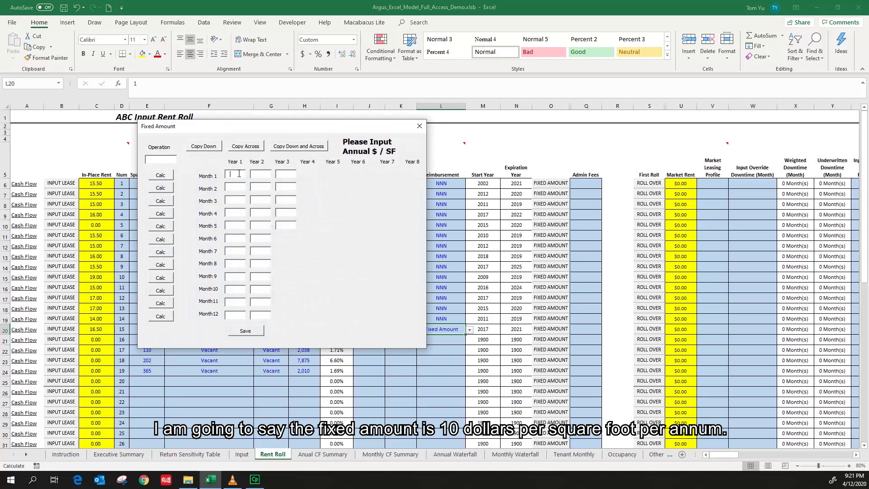
Step: Enter 10 in Month 1 / Year 1, copy it across all periods, save, then highlight the vacant suites
type("10")
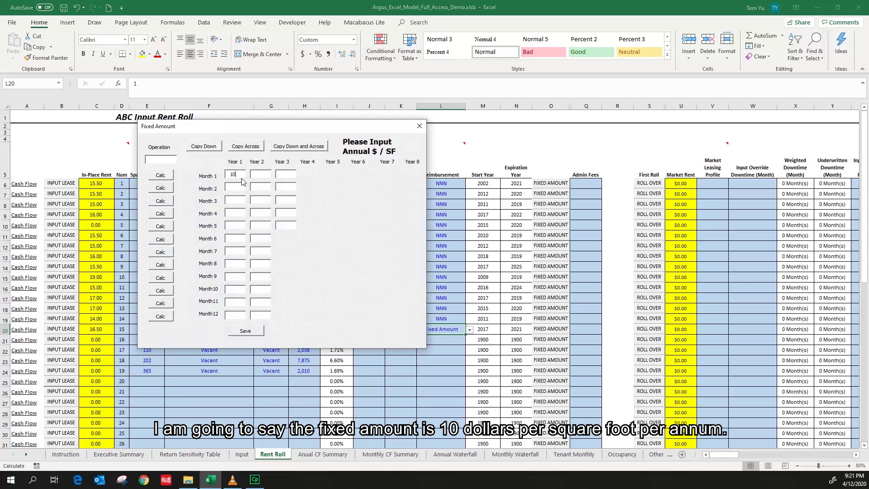
left_click(296, 147)
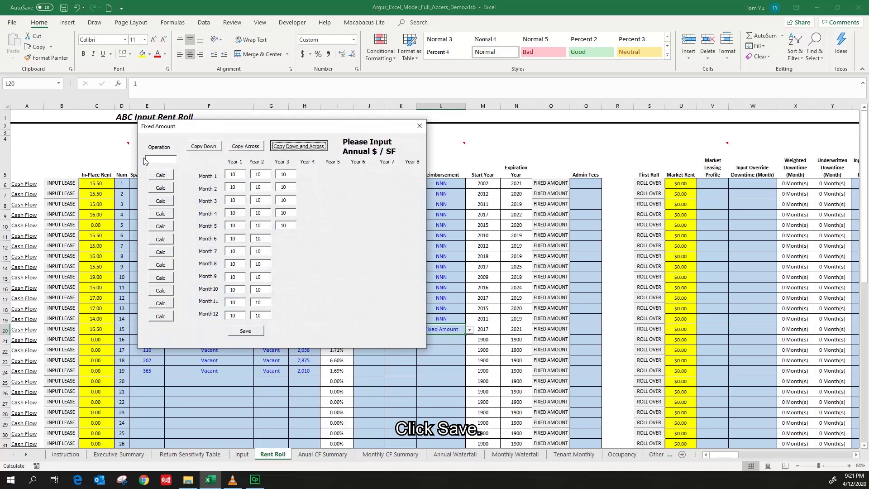
left_click(245, 331)
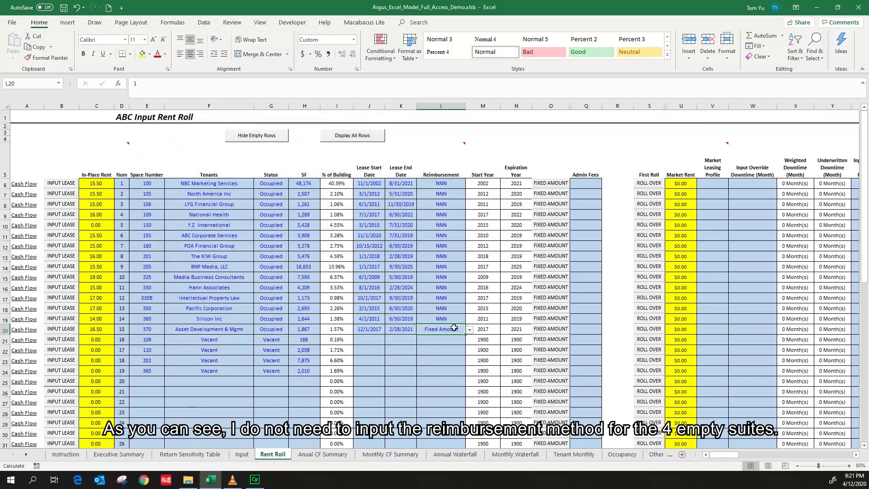
left_click_drag(121, 339, 438, 378)
left_click(438, 378)
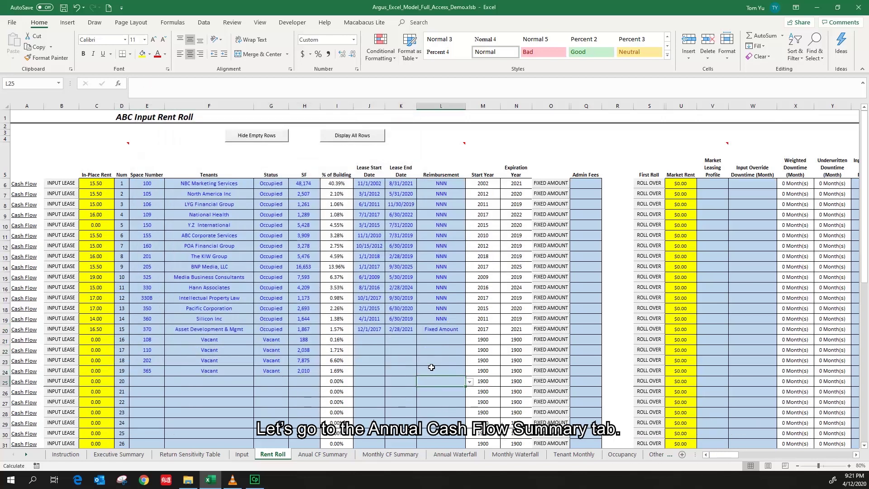
Step: Go to the Anual CF Summary sheet and highlight the Gross Potential Revenue figures
left_click(330, 459)
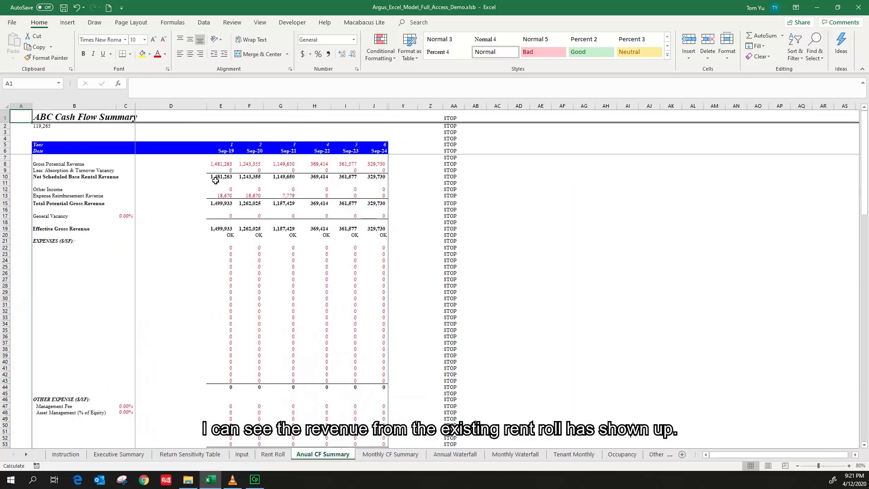
left_click_drag(56, 164, 376, 164)
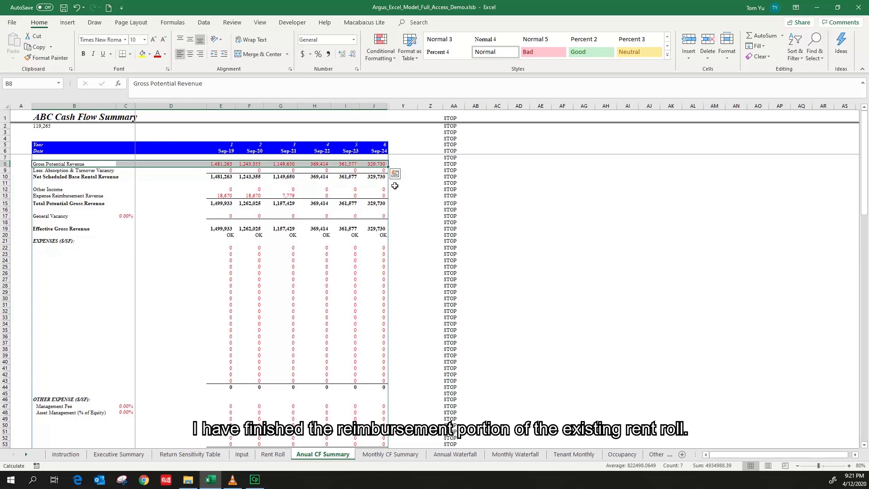